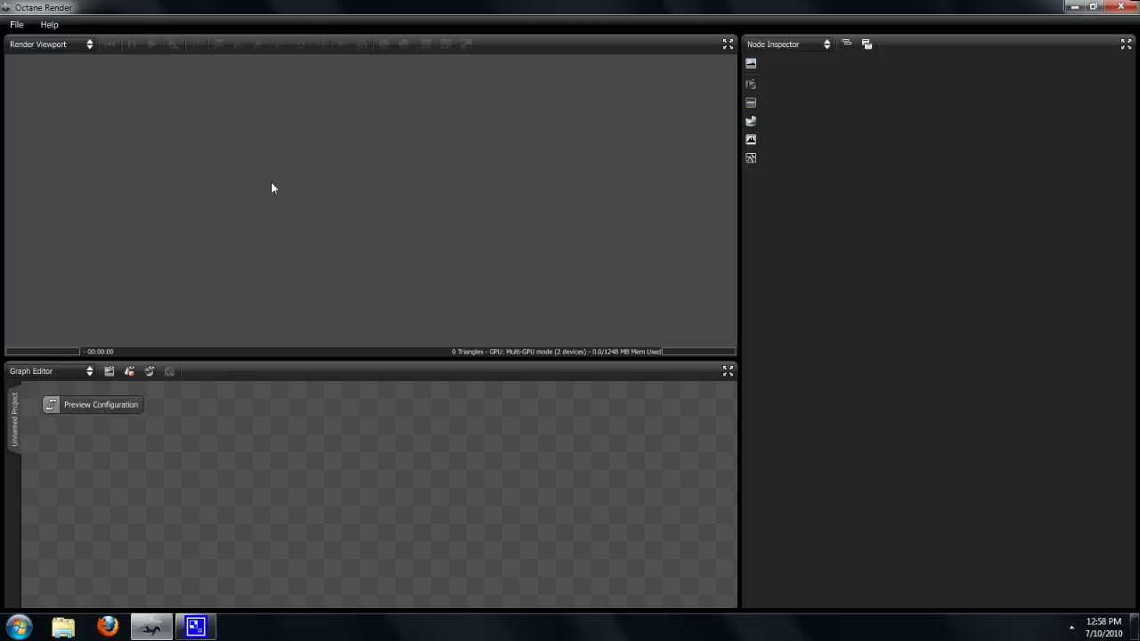
Review the OBJ mesh import preferences, including the available file units, and accept them with the OBJ file units kept at meters.
{"action": "left_click", "coordinate": [16, 24]}
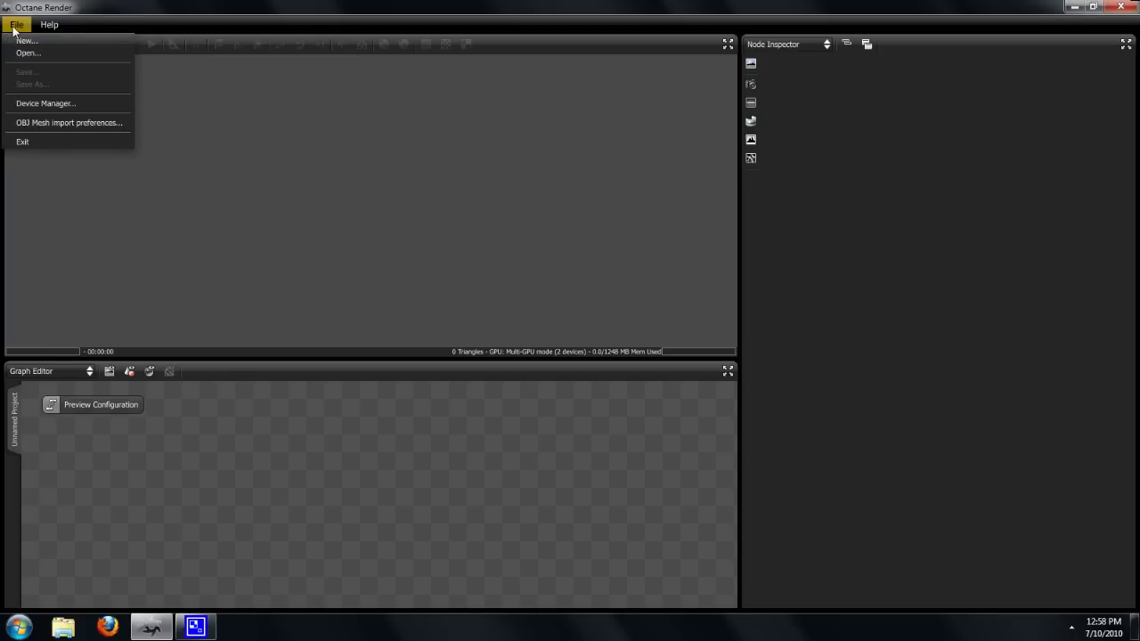
{"action": "left_click", "coordinate": [69, 124]}
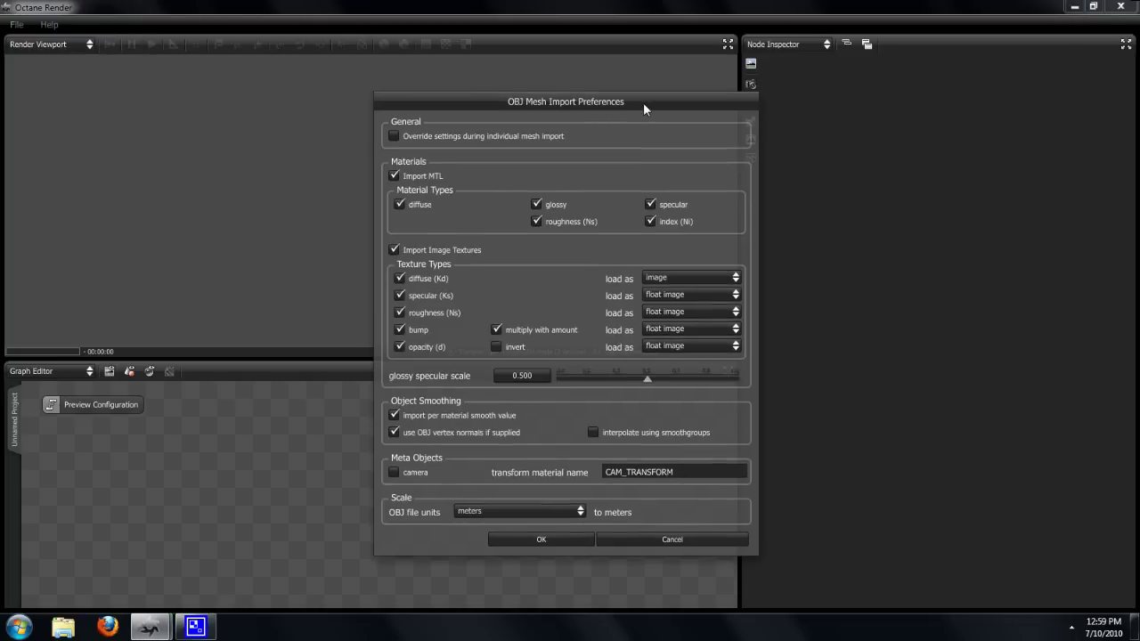
{"action": "left_click_drag", "start_coordinate": [643, 102], "coordinate": [617, 113]}
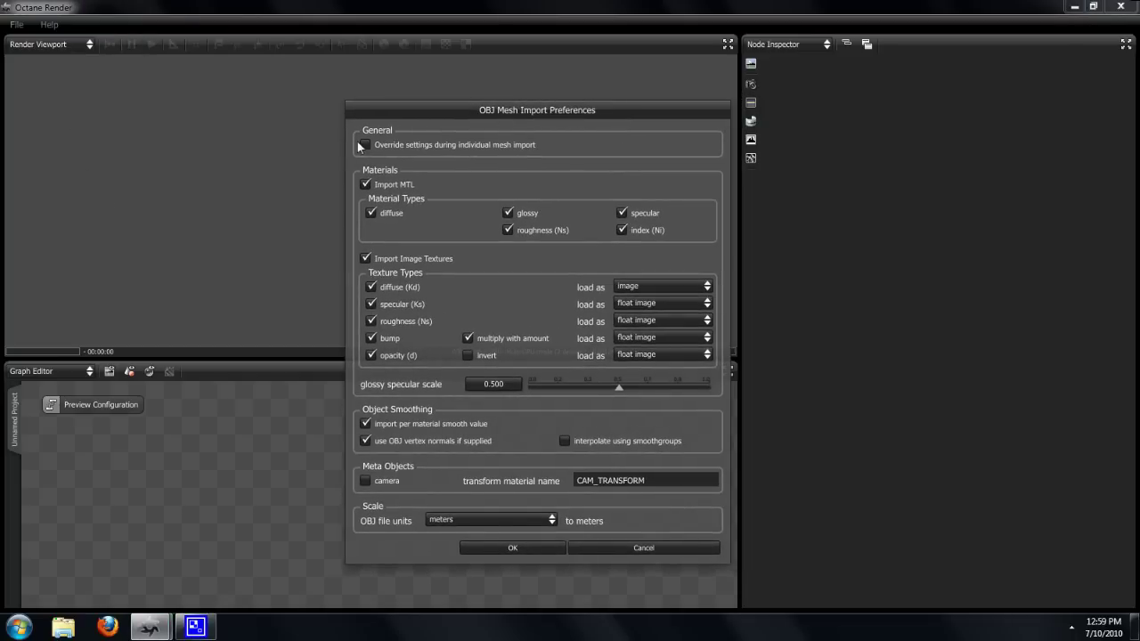
{"action": "mouse_move", "coordinate": [378, 148]}
{"action": "left_click_drag", "start_coordinate": [469, 110], "coordinate": [456, 107]}
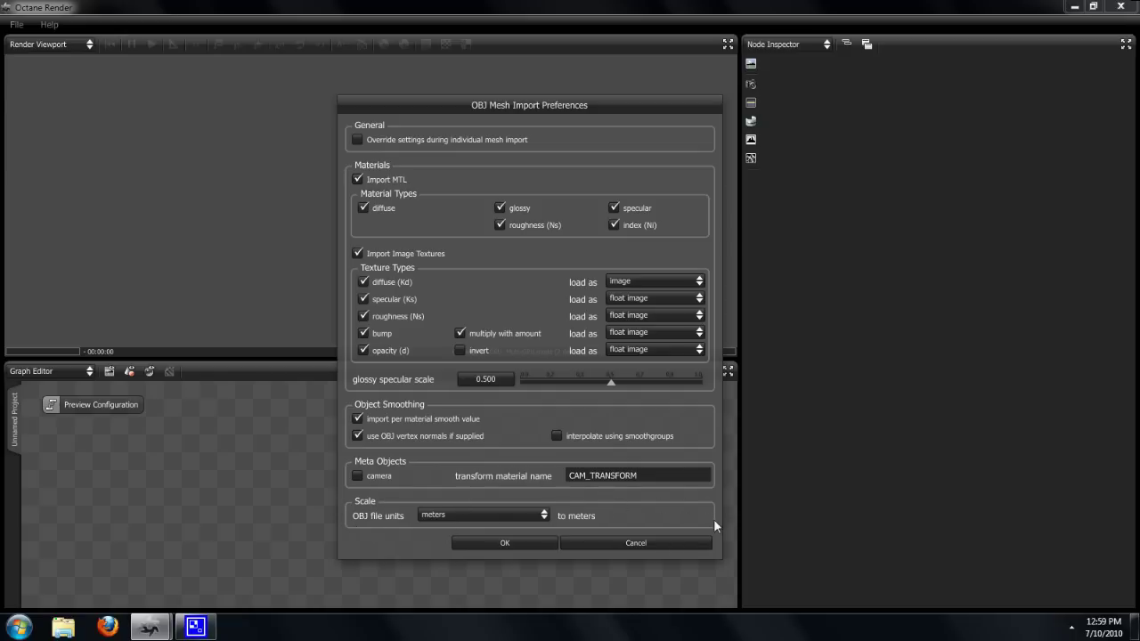
{"action": "left_click", "coordinate": [467, 513]}
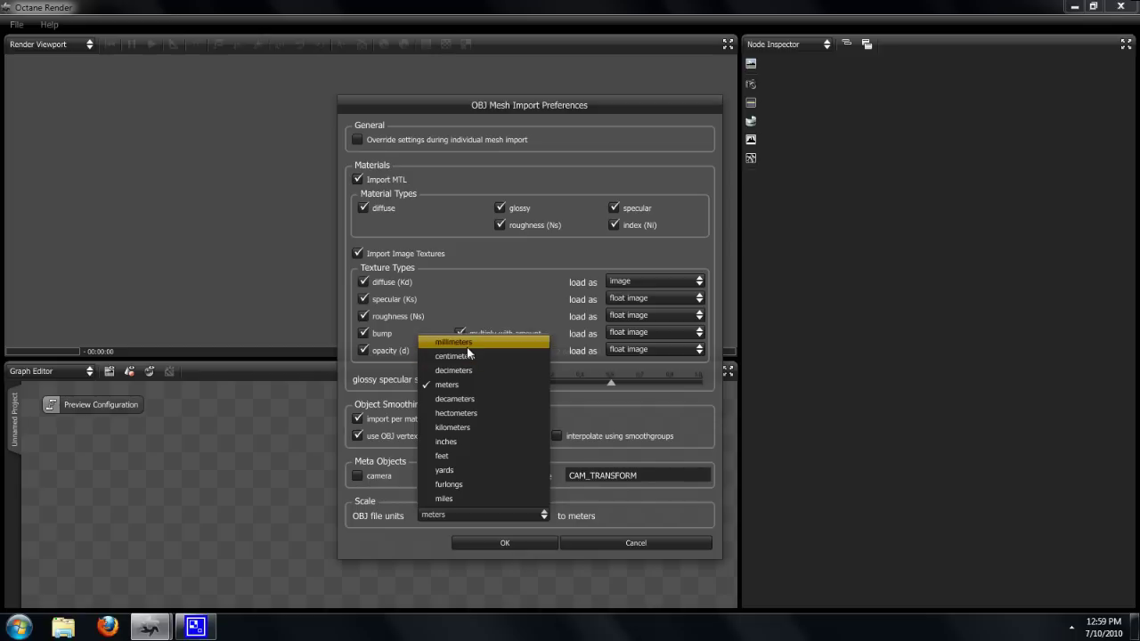
{"action": "left_click", "coordinate": [426, 537]}
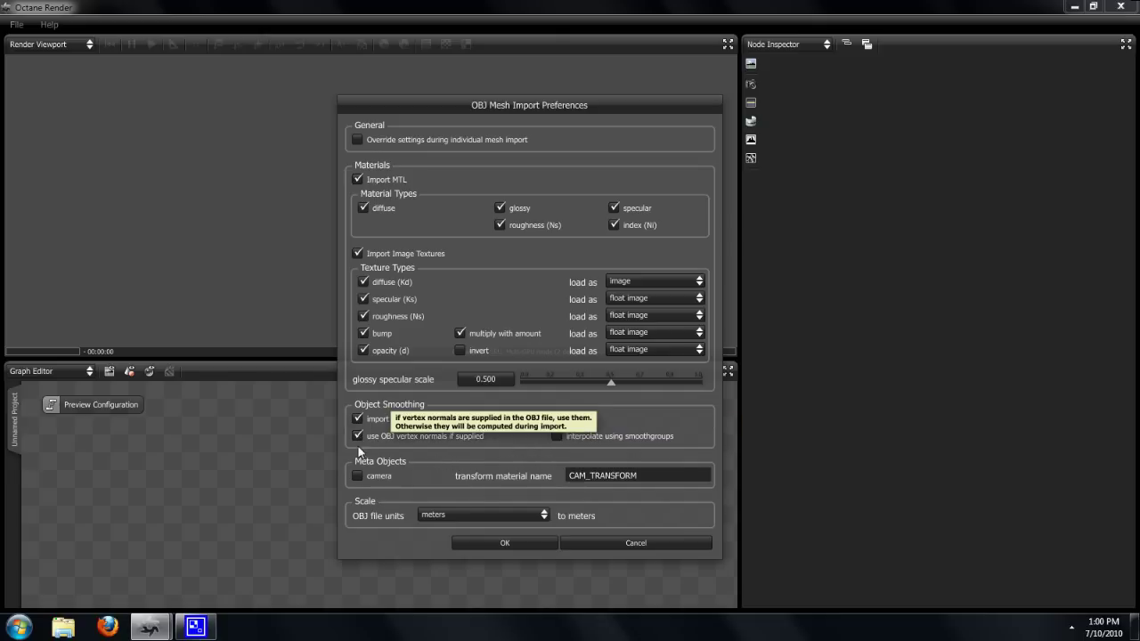
{"action": "left_click", "coordinate": [505, 543]}
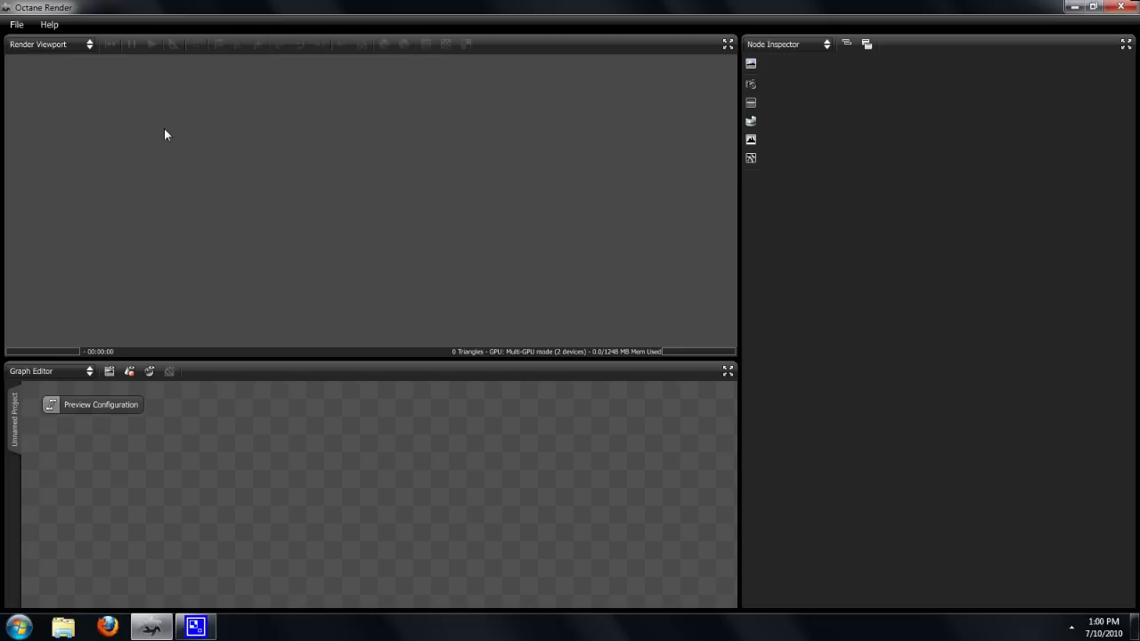
Add a mesh object node to the graph by importing spaceships.obj from the SpaceShips folder of the downloaded demo scenes.
{"action": "left_click", "coordinate": [16, 24]}
{"action": "right_click", "coordinate": [335, 477]}
{"action": "mouse_move", "coordinate": [343, 472]}
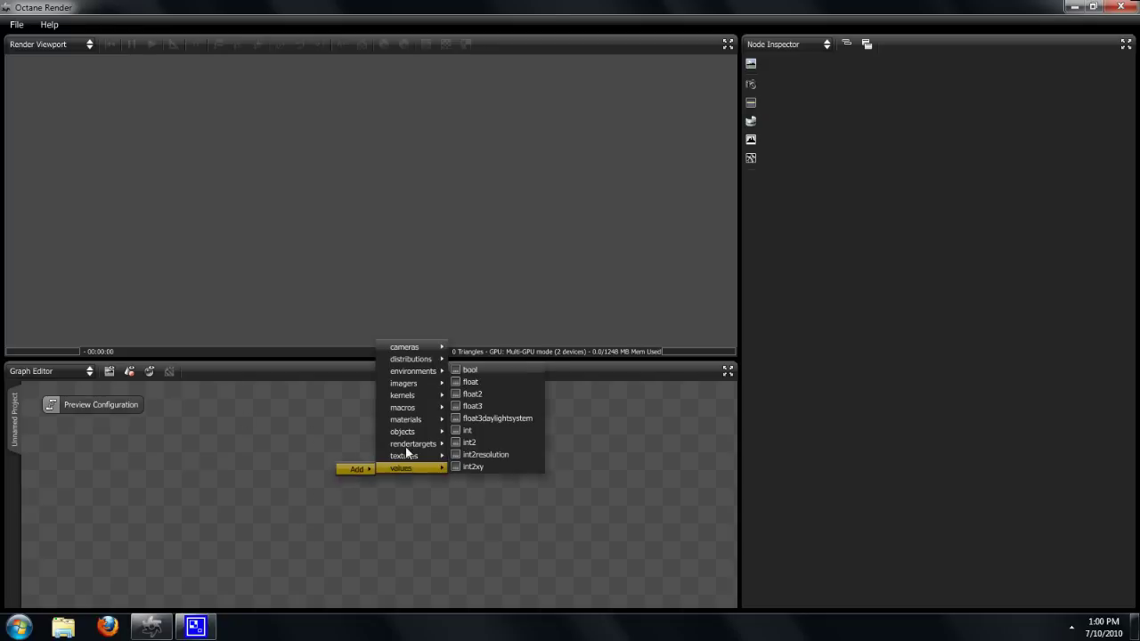
{"action": "mouse_move", "coordinate": [410, 433]}
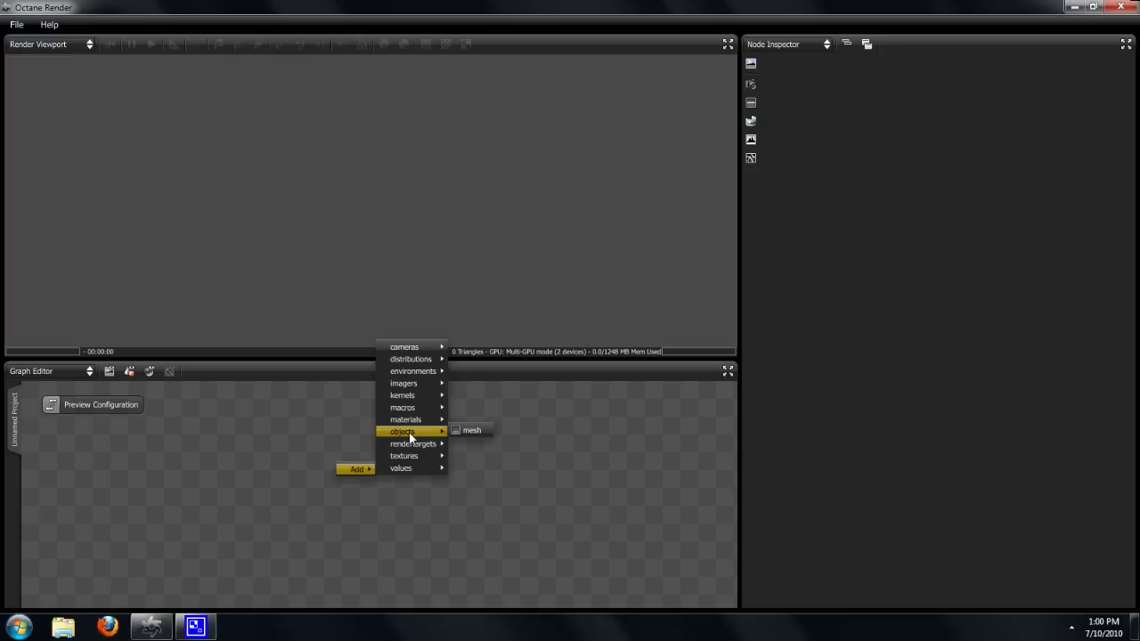
{"action": "left_click", "coordinate": [471, 431]}
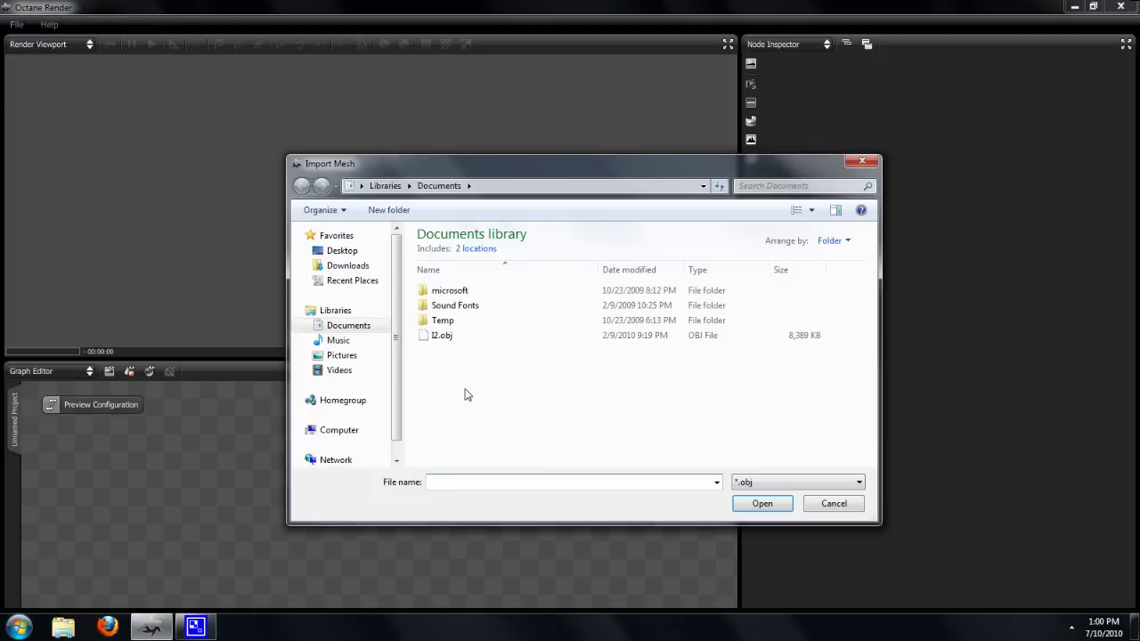
{"action": "left_click", "coordinate": [345, 267]}
{"action": "left_click", "coordinate": [476, 257]}
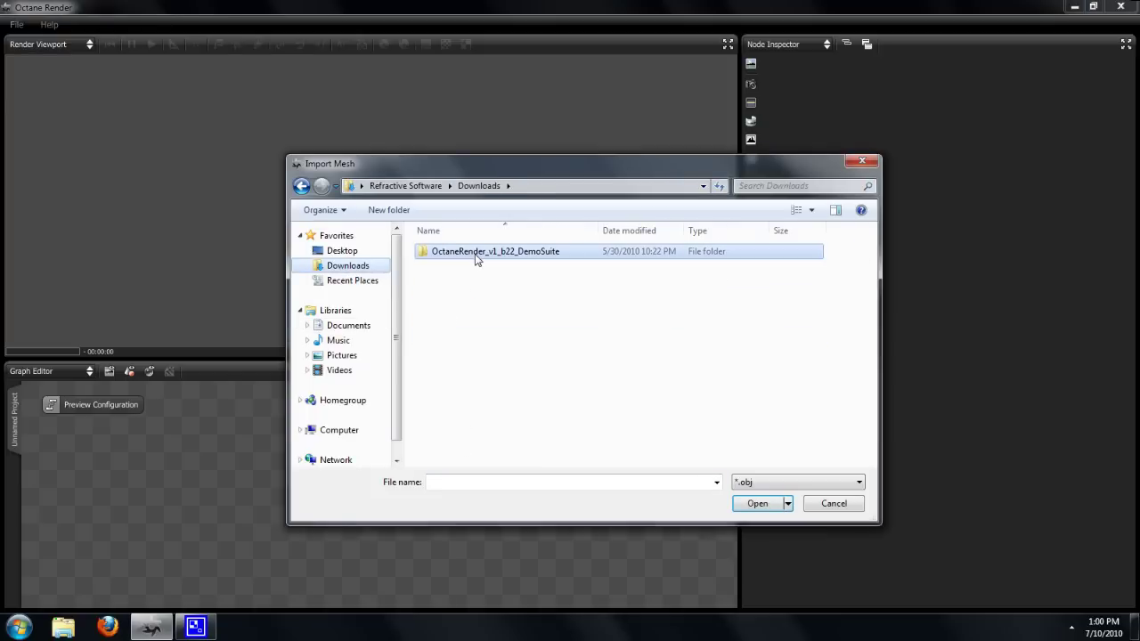
{"action": "double_click", "coordinate": [476, 256]}
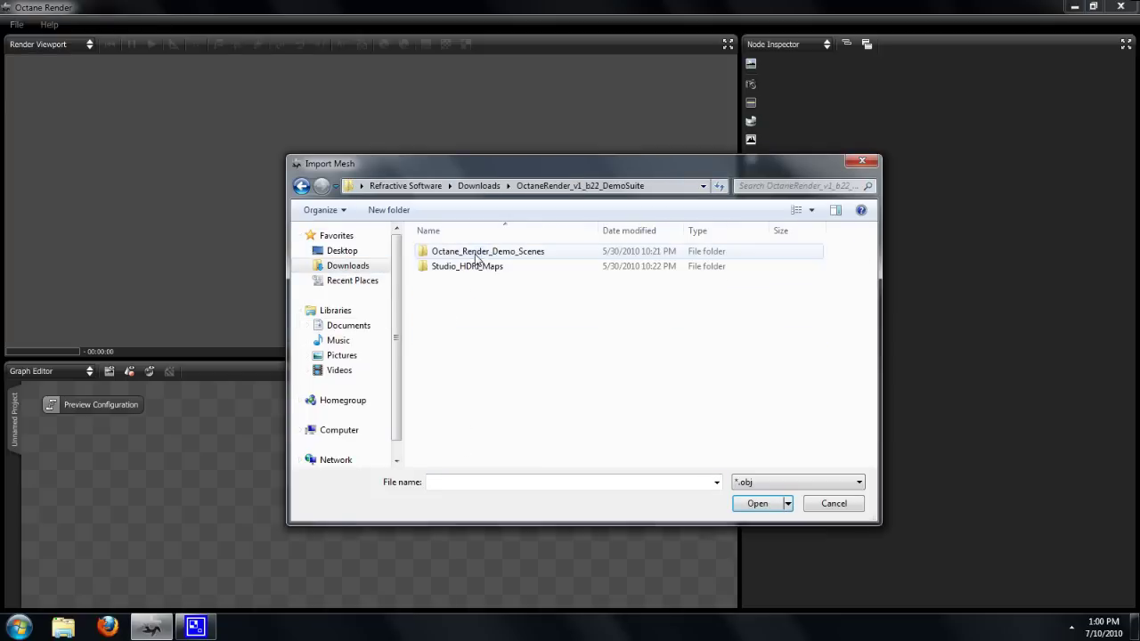
{"action": "double_click", "coordinate": [523, 257]}
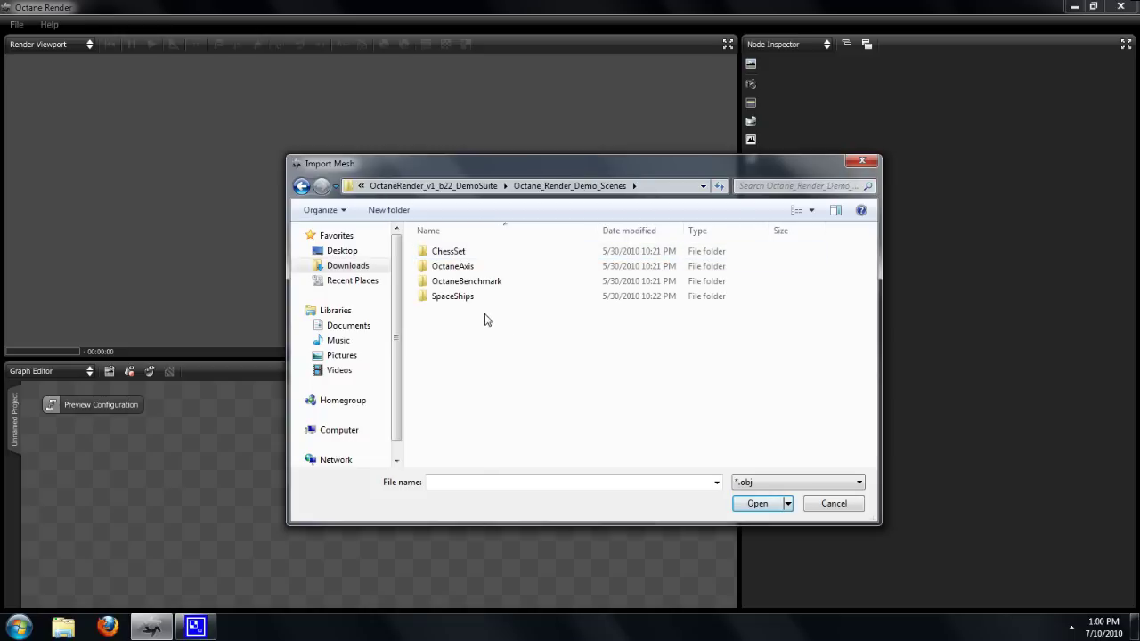
{"action": "double_click", "coordinate": [464, 302]}
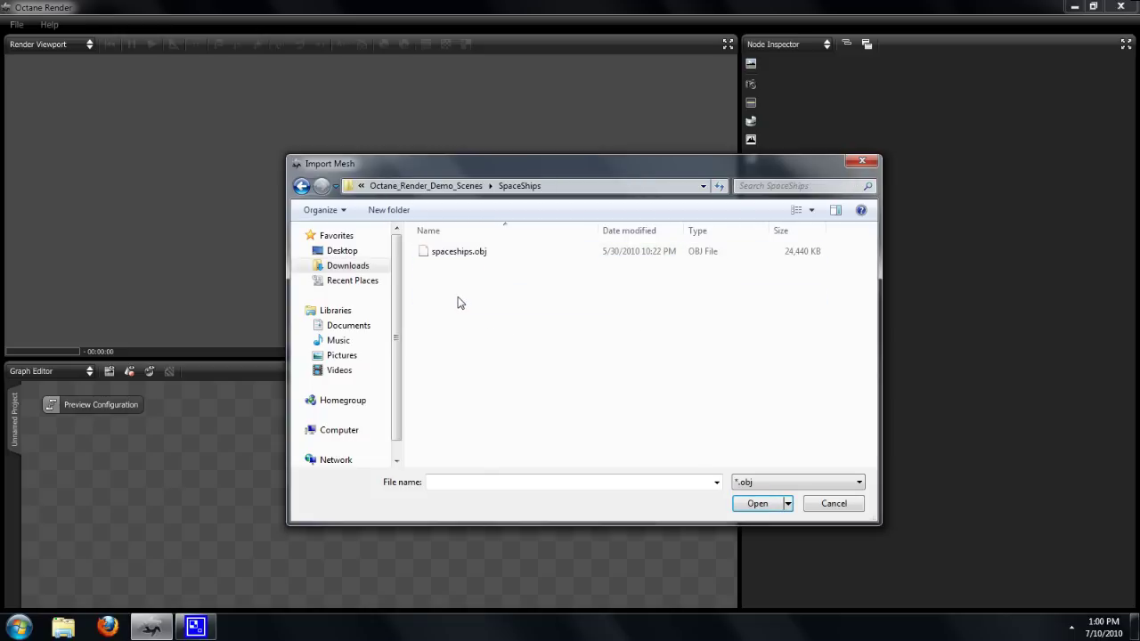
{"action": "left_click", "coordinate": [470, 253]}
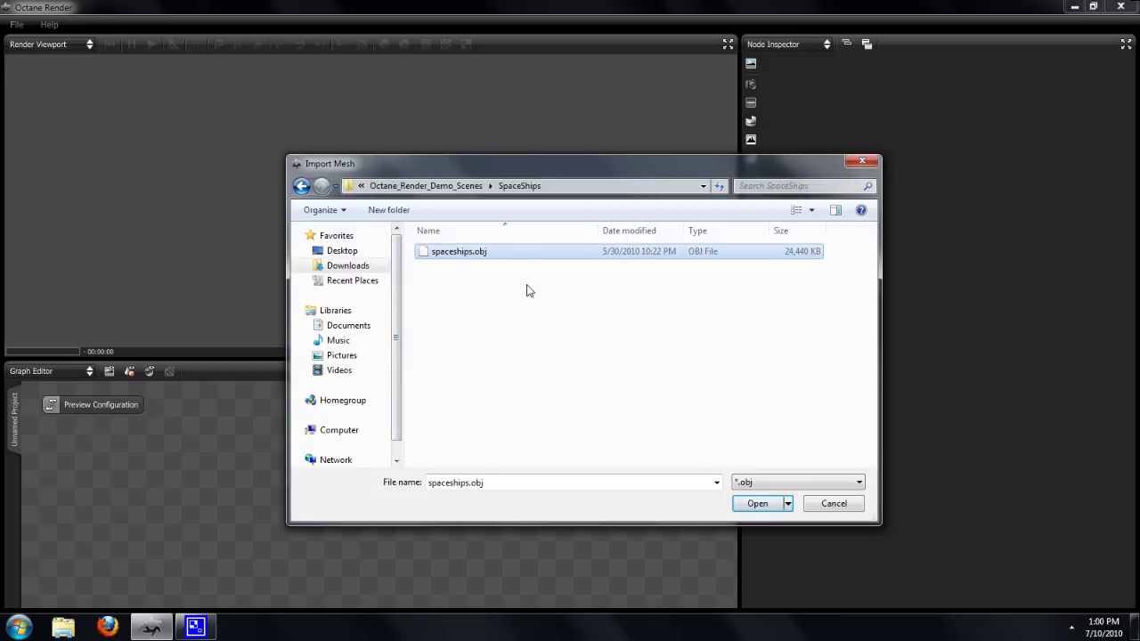
{"action": "left_click", "coordinate": [753, 504]}
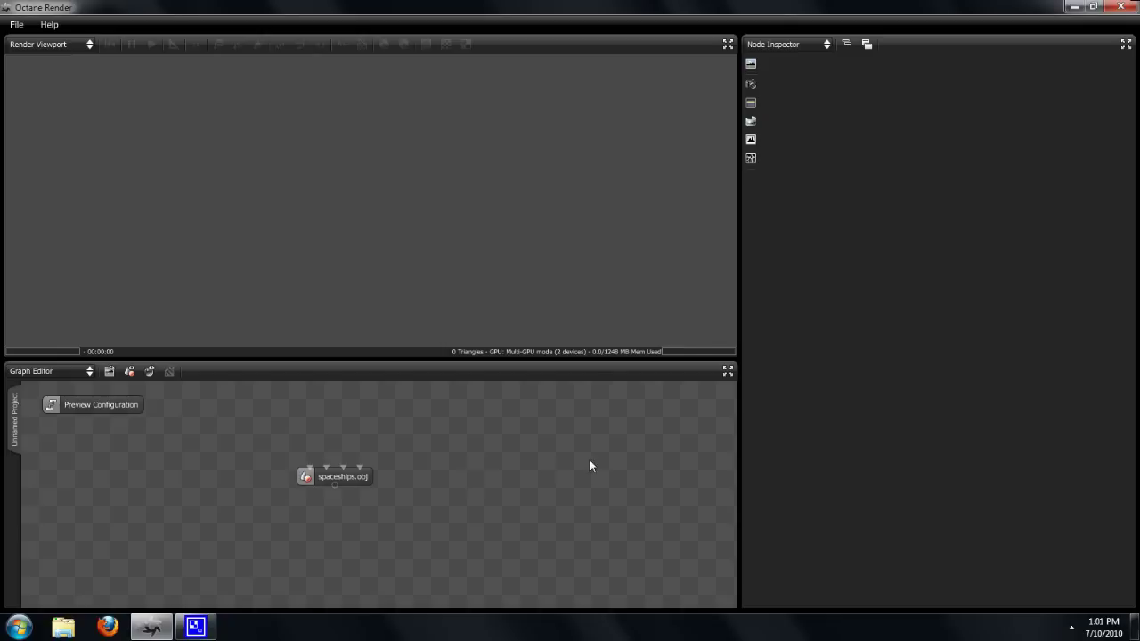
Render the spaceships.obj node and orbit the camera to view the ships from above.
{"action": "left_click", "coordinate": [359, 476]}
{"action": "double_click", "coordinate": [359, 476]}
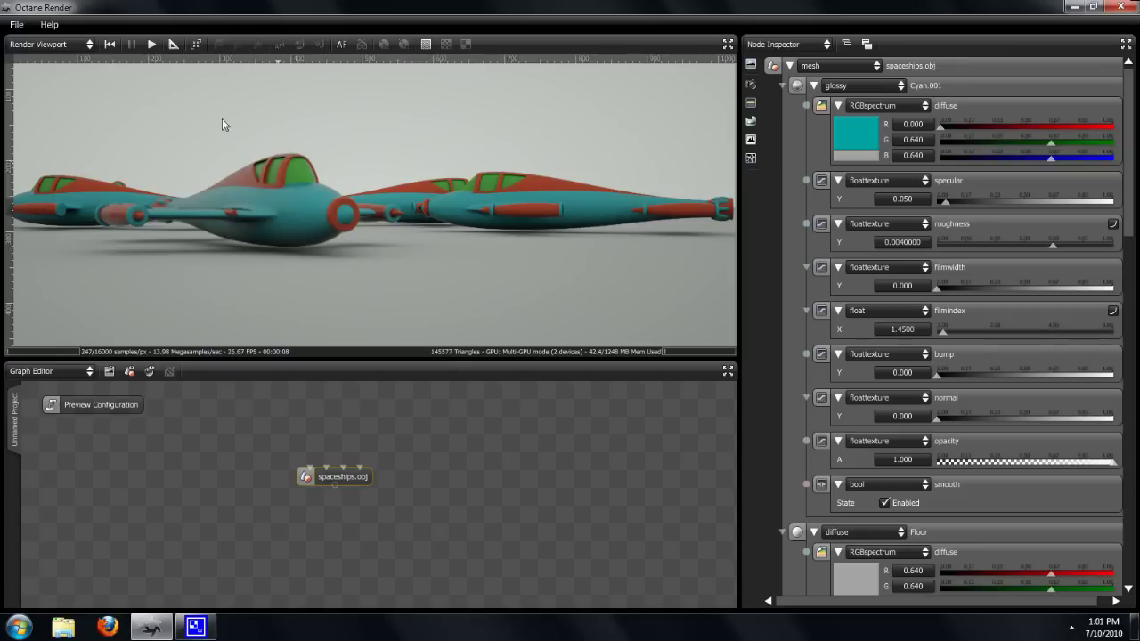
{"action": "left_click", "coordinate": [16, 24]}
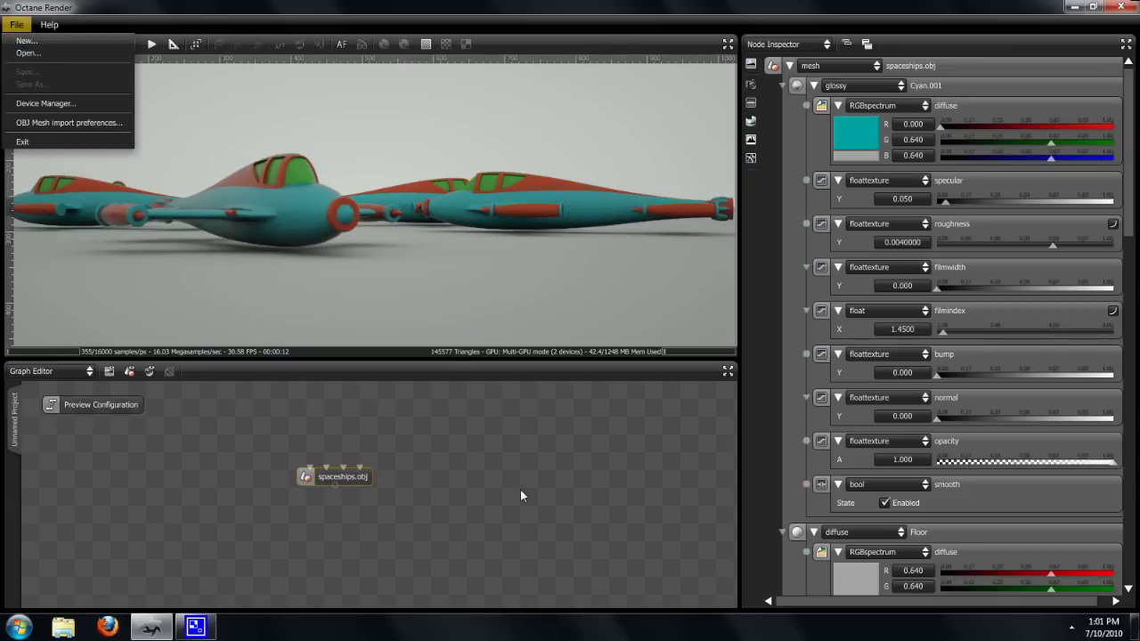
{"action": "key", "text": "Escape"}
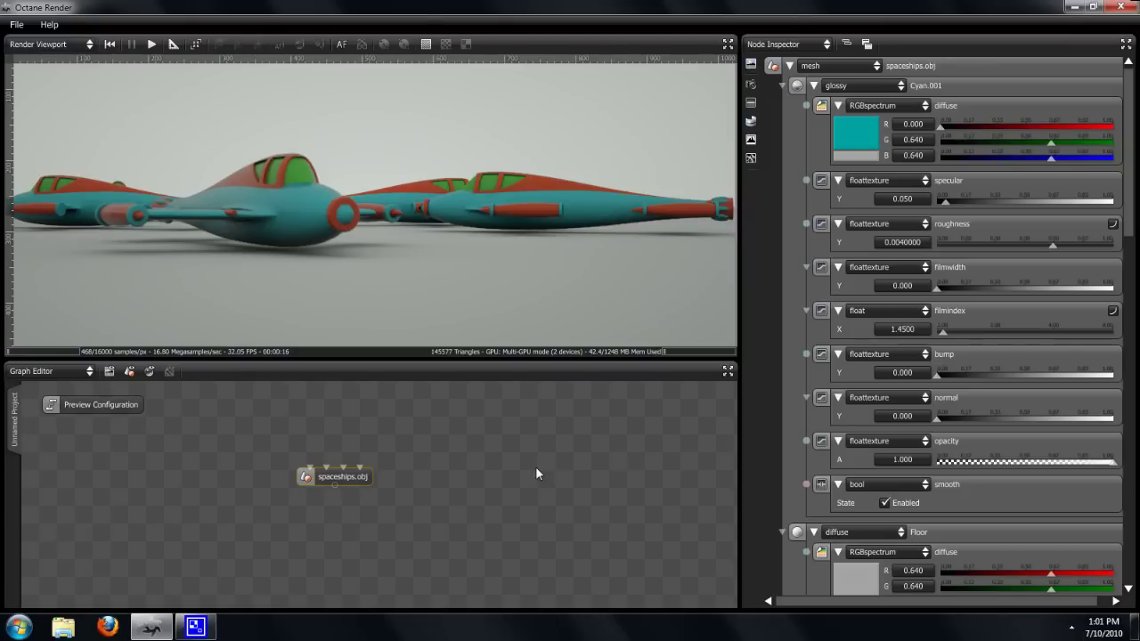
{"action": "left_click_drag", "start_coordinate": [359, 219], "coordinate": [420, 255]}
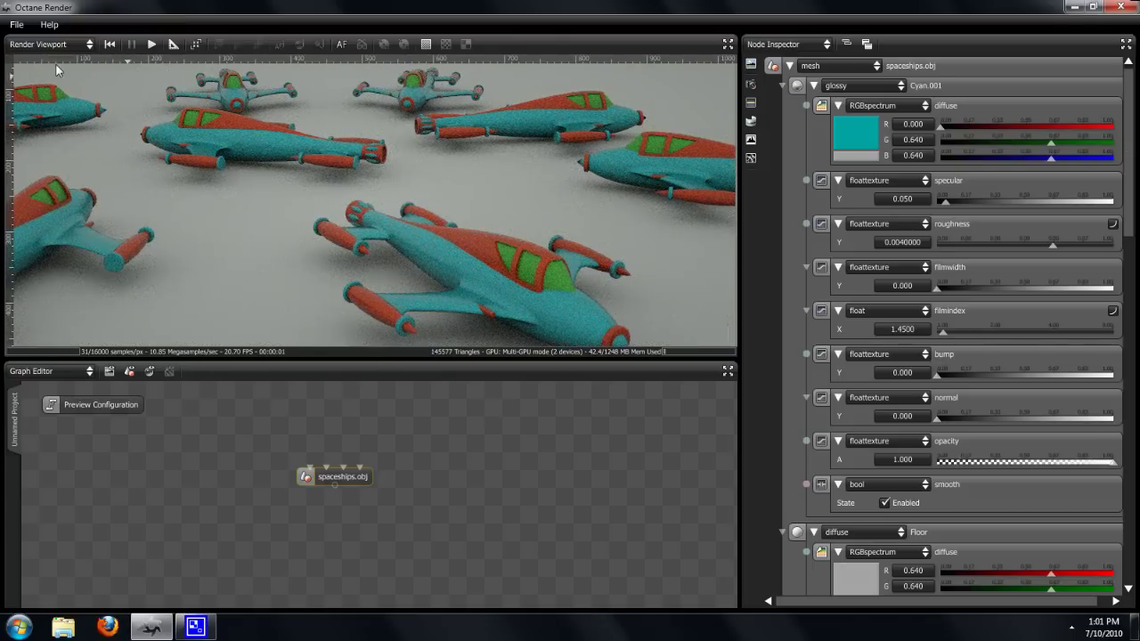
Open the spaceships scene from the SpaceShips demo folder and render its "Space Ships Object (CLICK ME)" node.
{"action": "left_click", "coordinate": [16, 26]}
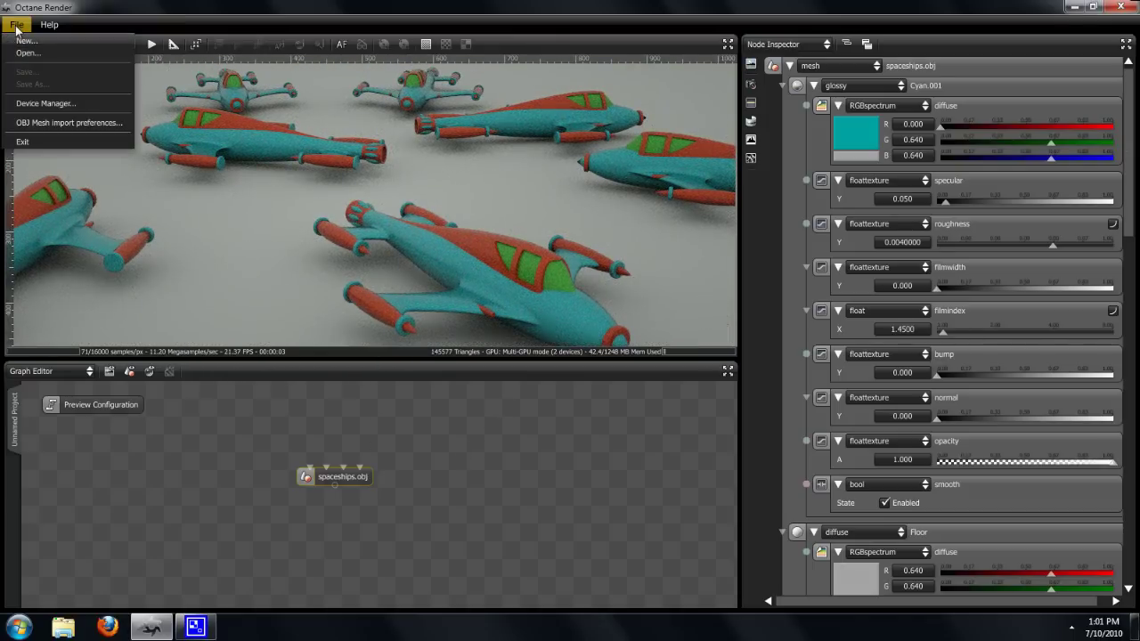
{"action": "left_click", "coordinate": [28, 53]}
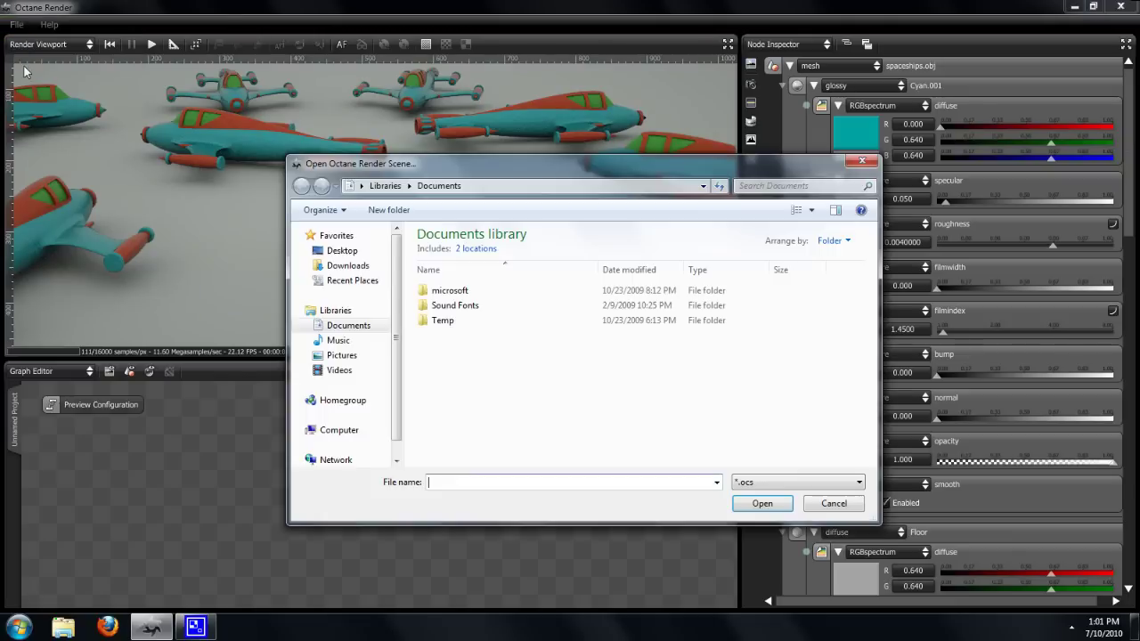
{"action": "left_click", "coordinate": [342, 265]}
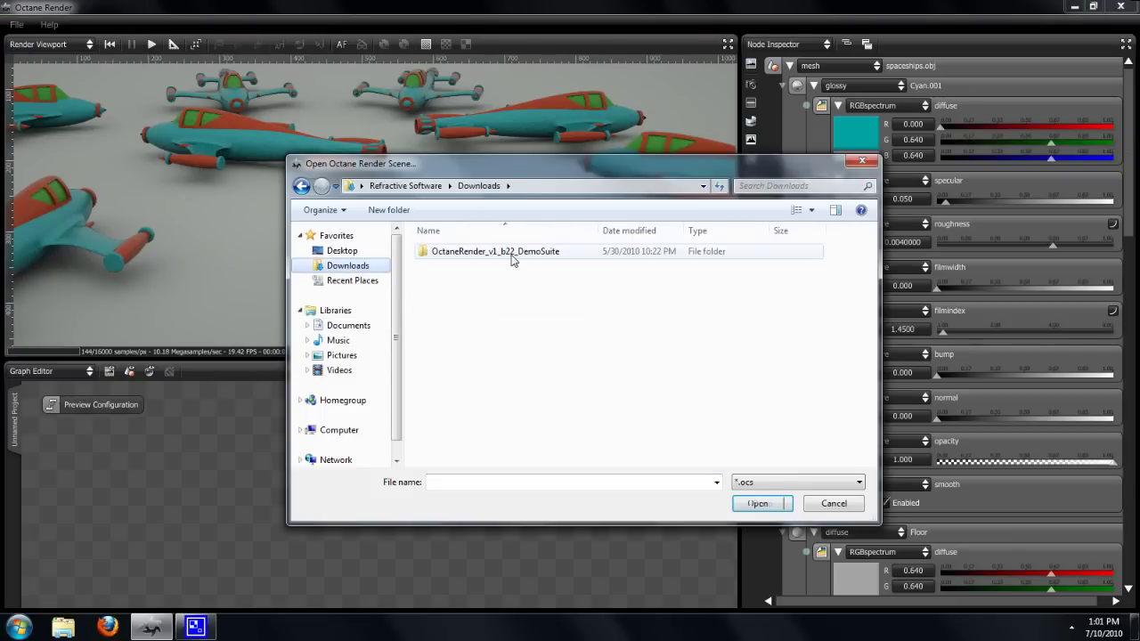
{"action": "double_click", "coordinate": [513, 257]}
{"action": "double_click", "coordinate": [513, 255]}
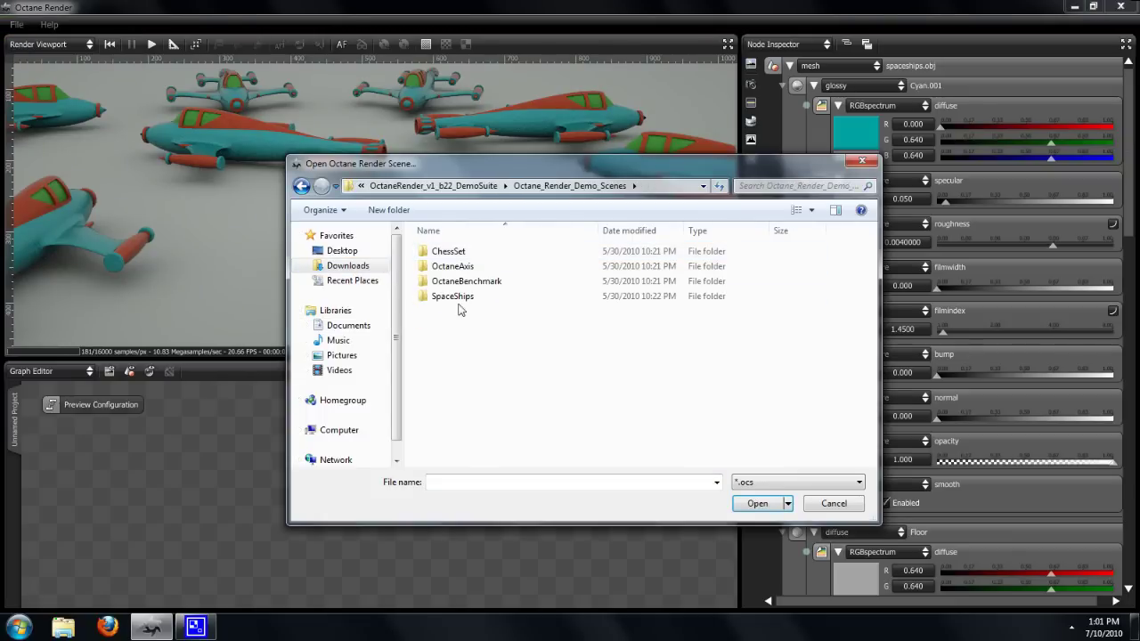
{"action": "left_click", "coordinate": [456, 297]}
{"action": "double_click", "coordinate": [463, 299]}
{"action": "left_click", "coordinate": [451, 254]}
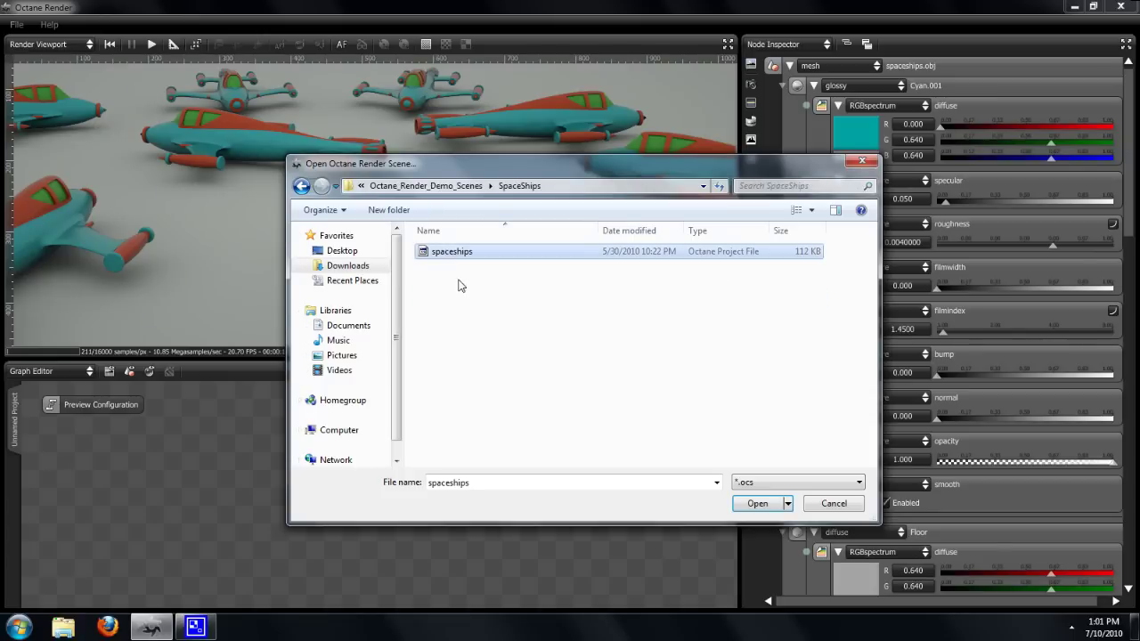
{"action": "left_click", "coordinate": [757, 505]}
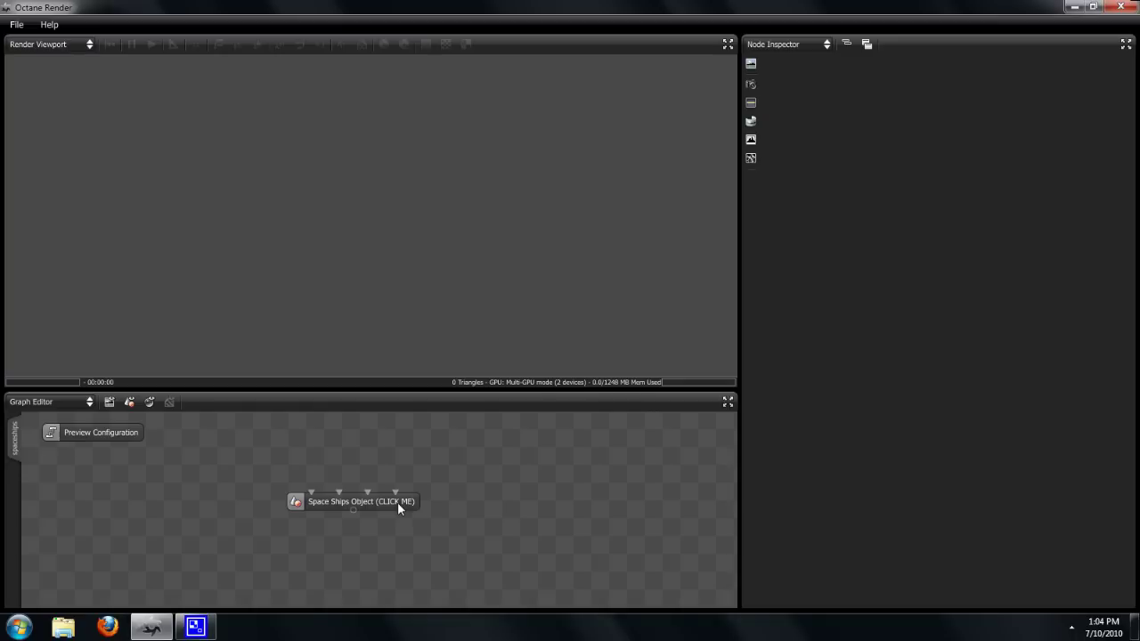
{"action": "left_click", "coordinate": [398, 502]}
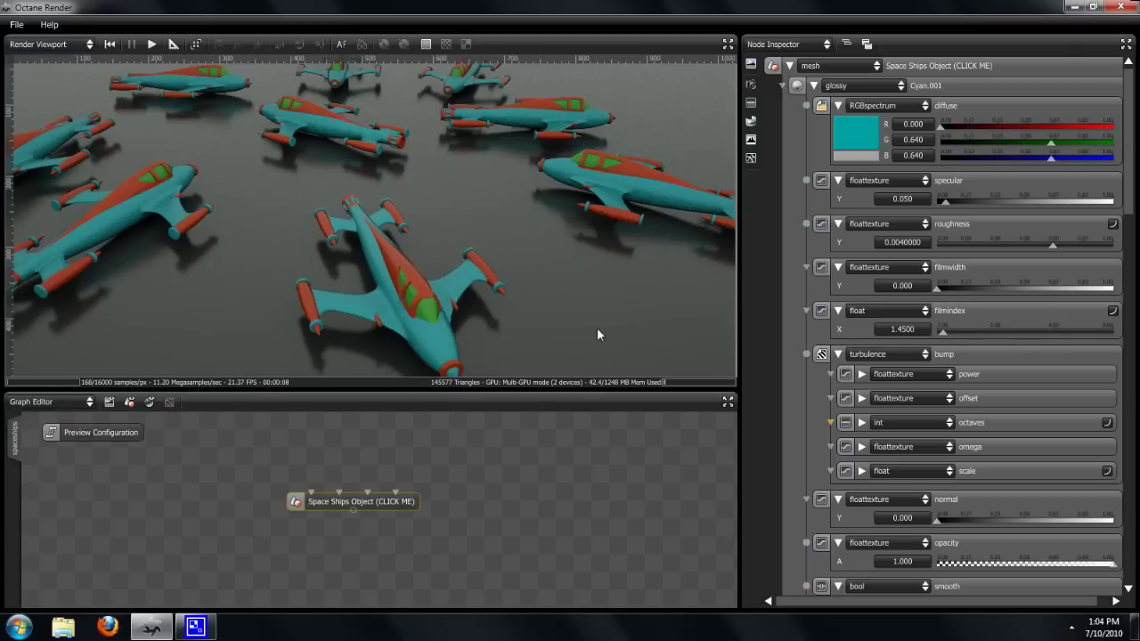
{"action": "left_click", "coordinate": [16, 27]}
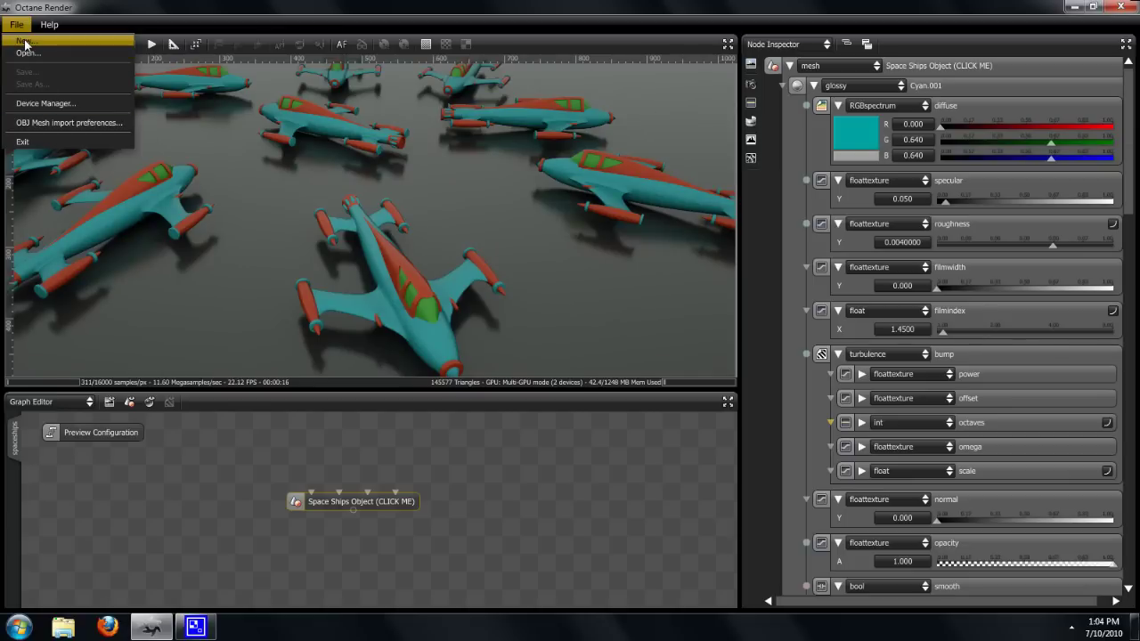
{"action": "left_click", "coordinate": [502, 453]}
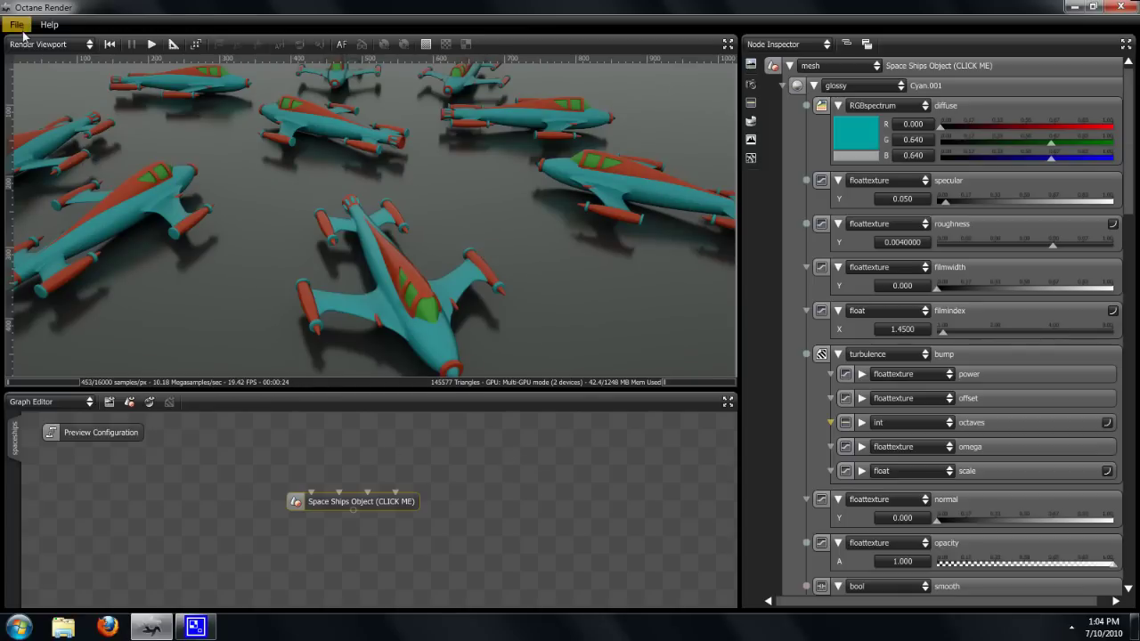
{"action": "right_click", "coordinate": [540, 521]}
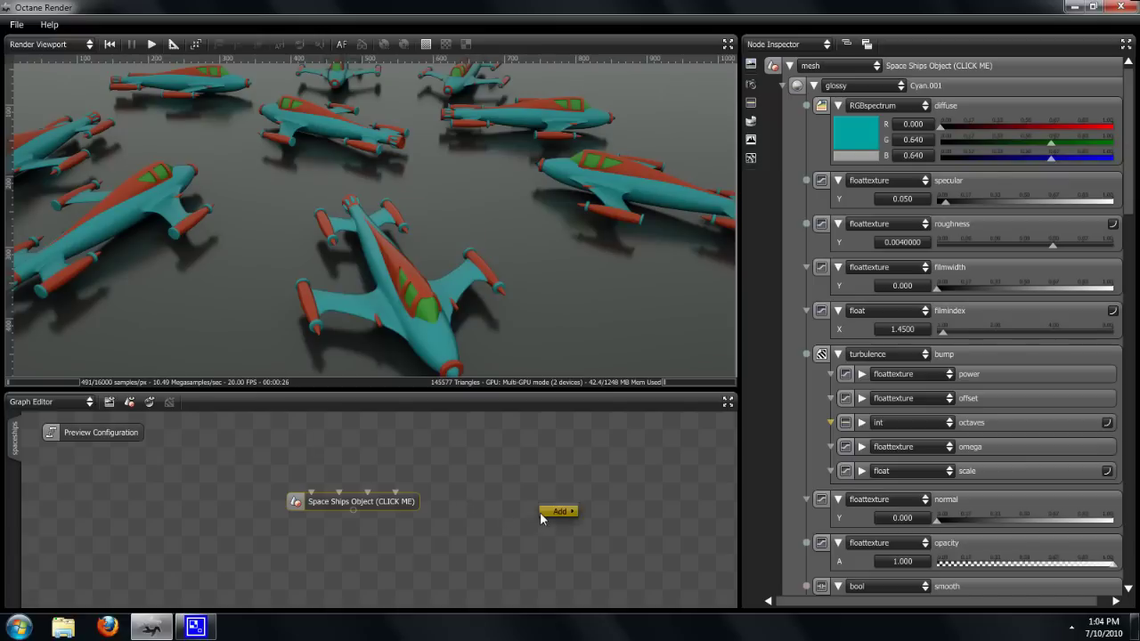
{"action": "mouse_move", "coordinate": [563, 518]}
{"action": "mouse_move", "coordinate": [624, 474]}
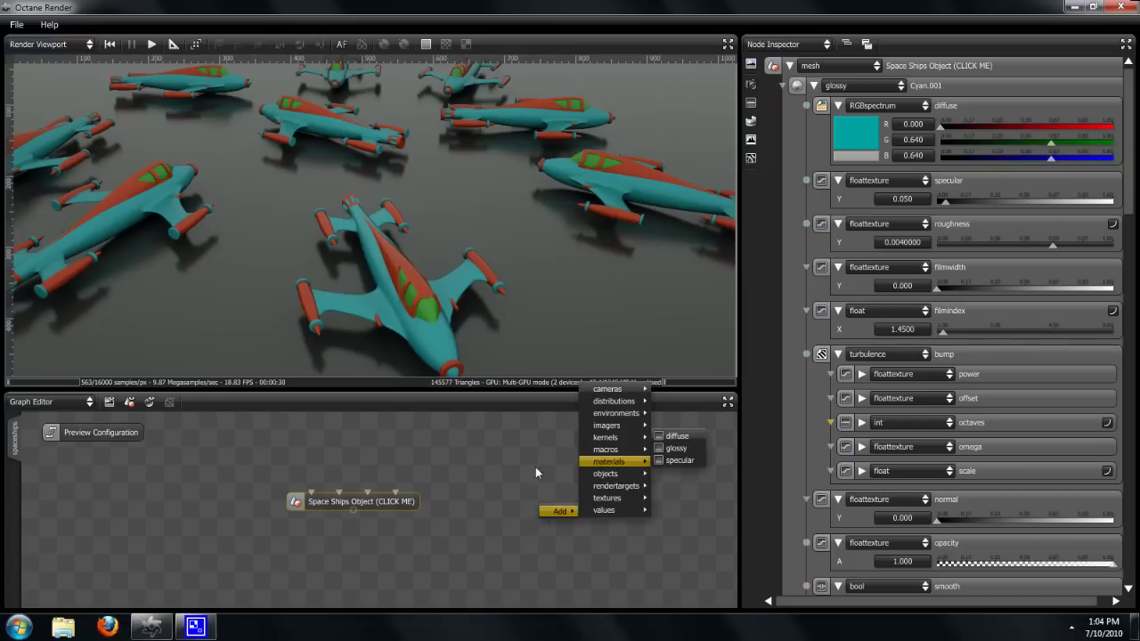
{"action": "left_click", "coordinate": [484, 463]}
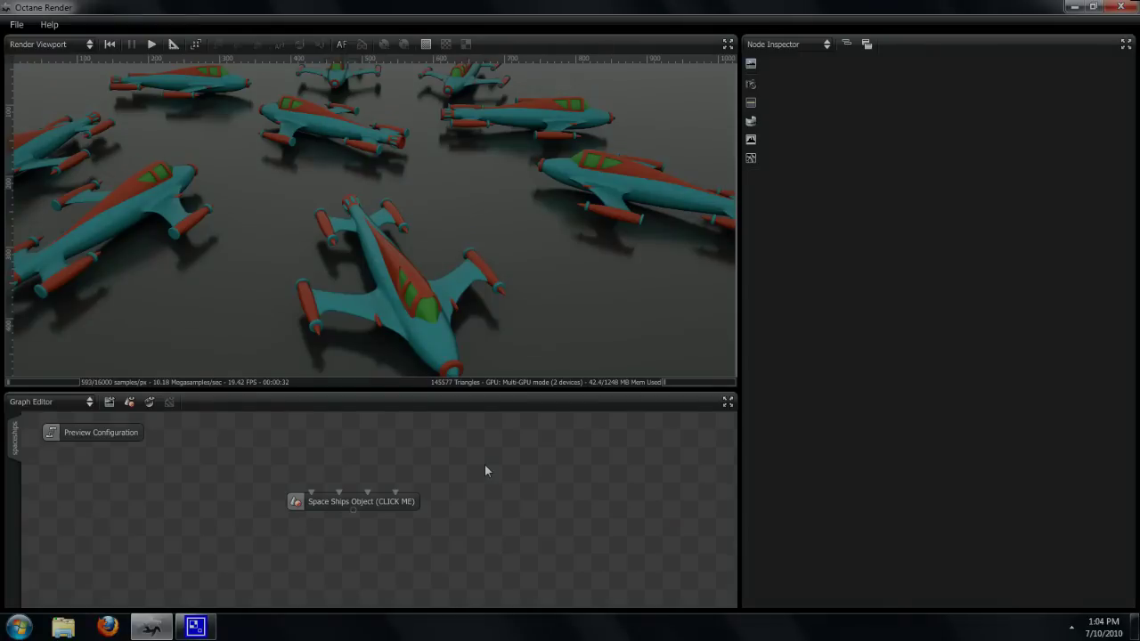